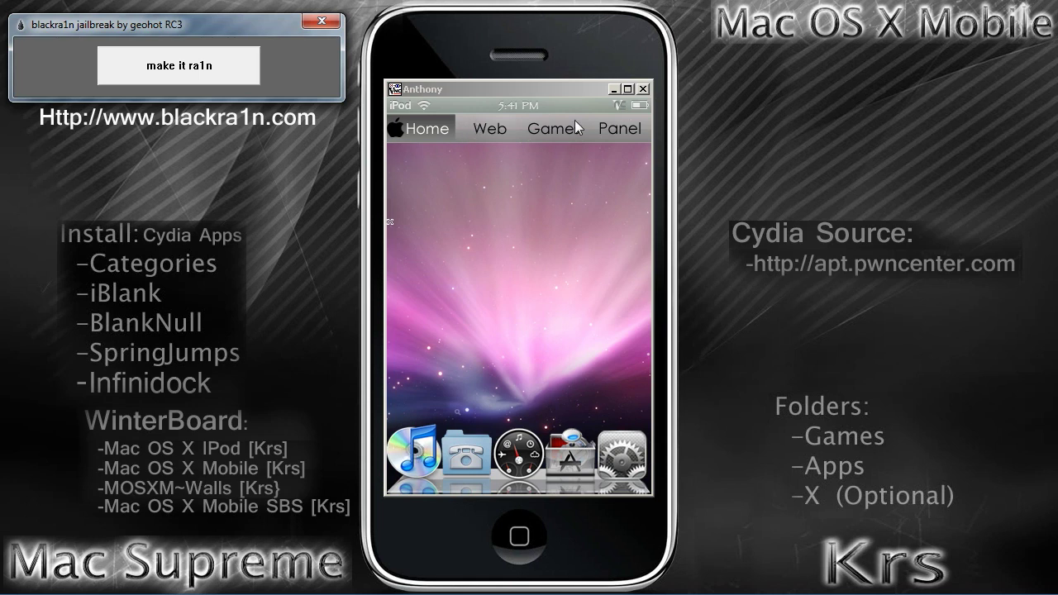
Step: Open the Media window from the iTunes dock icon, close it, then reopen it
left_click(414, 454)
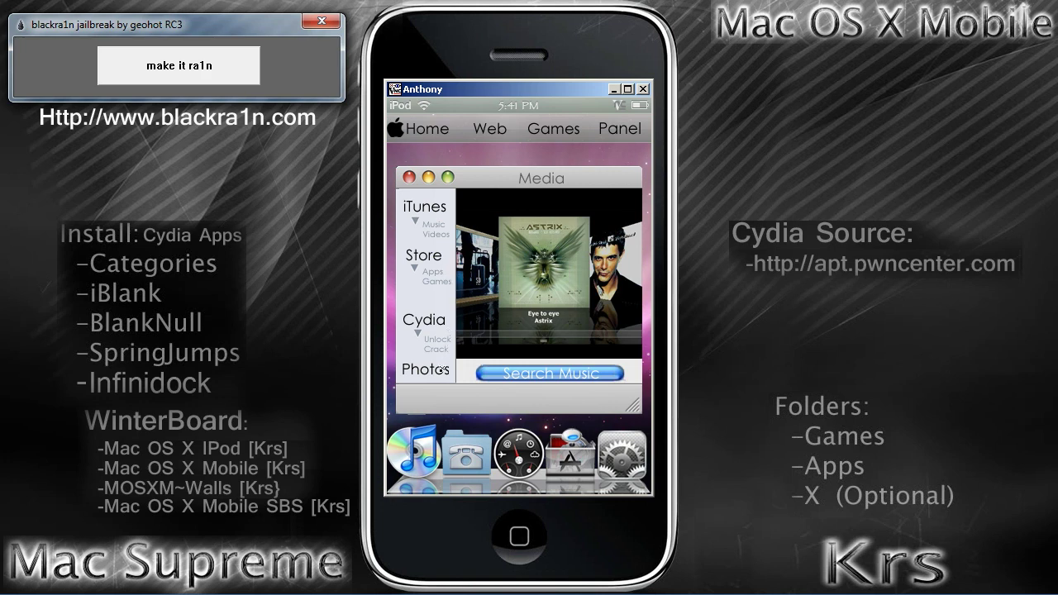
left_click(413, 455)
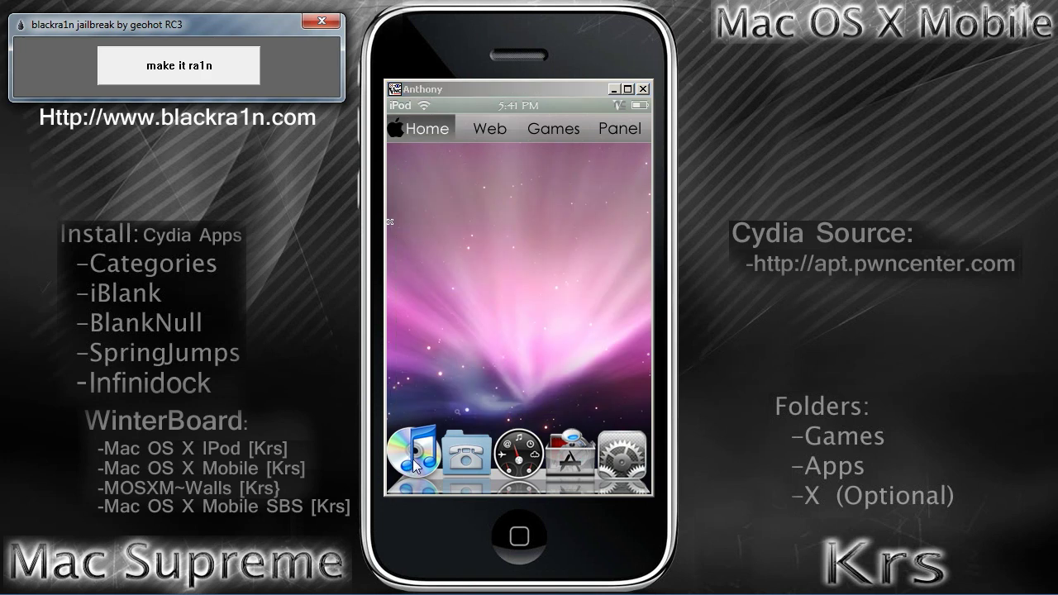
left_click(415, 453)
left_click(415, 454)
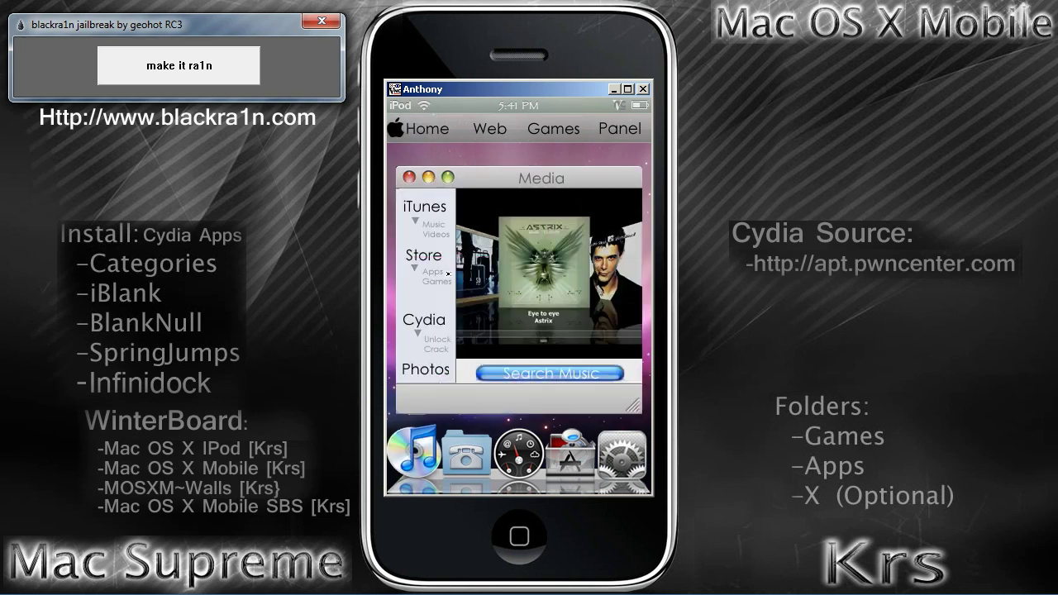
Step: Close Media, open the App Store folder grid, then show the Panel sidebar with Folders, Board, HDD
left_click(449, 330)
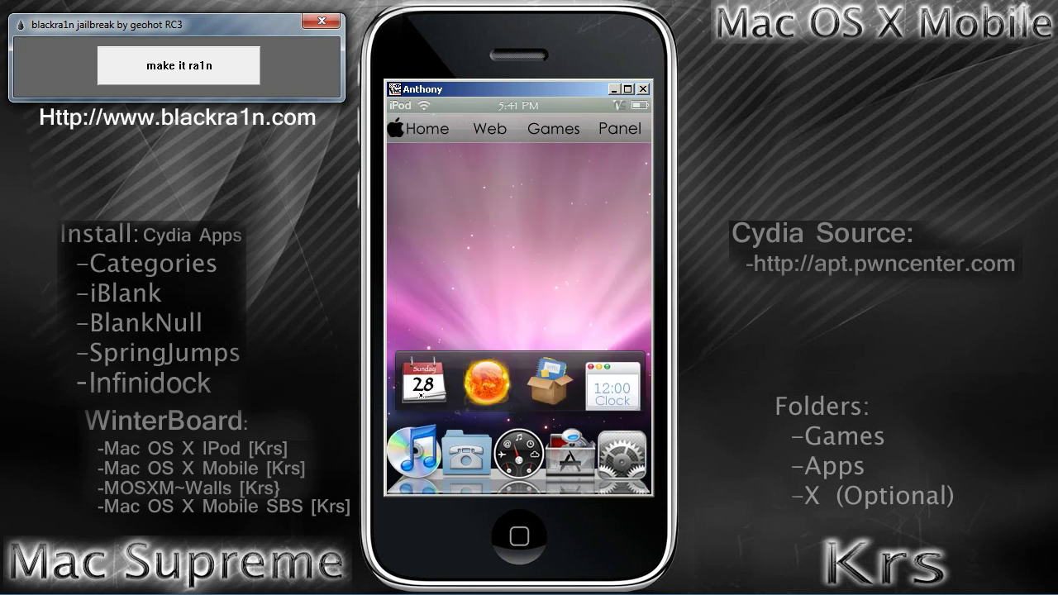
left_click(572, 456)
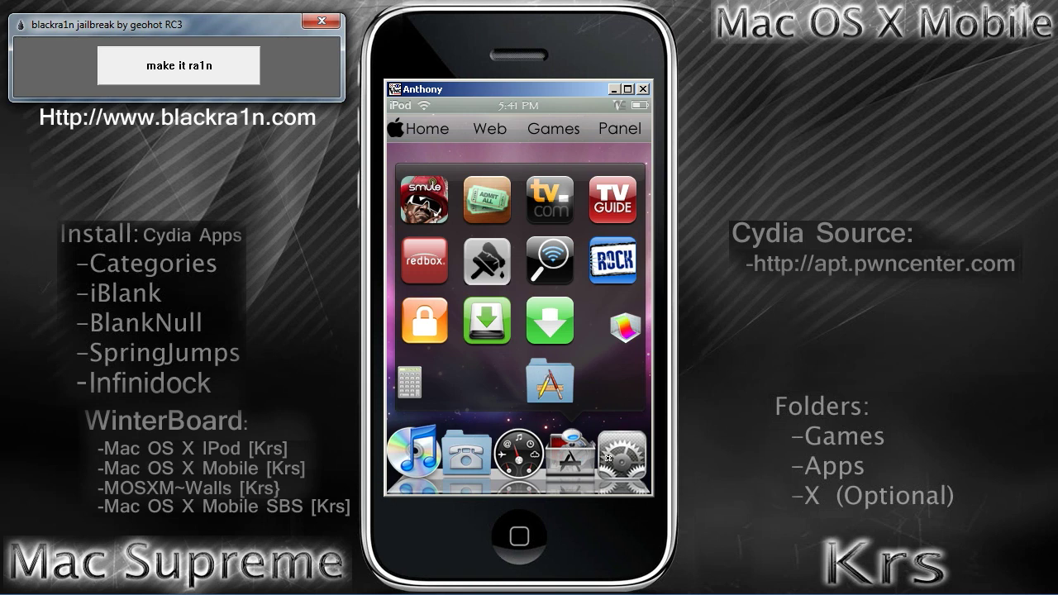
left_click(616, 136)
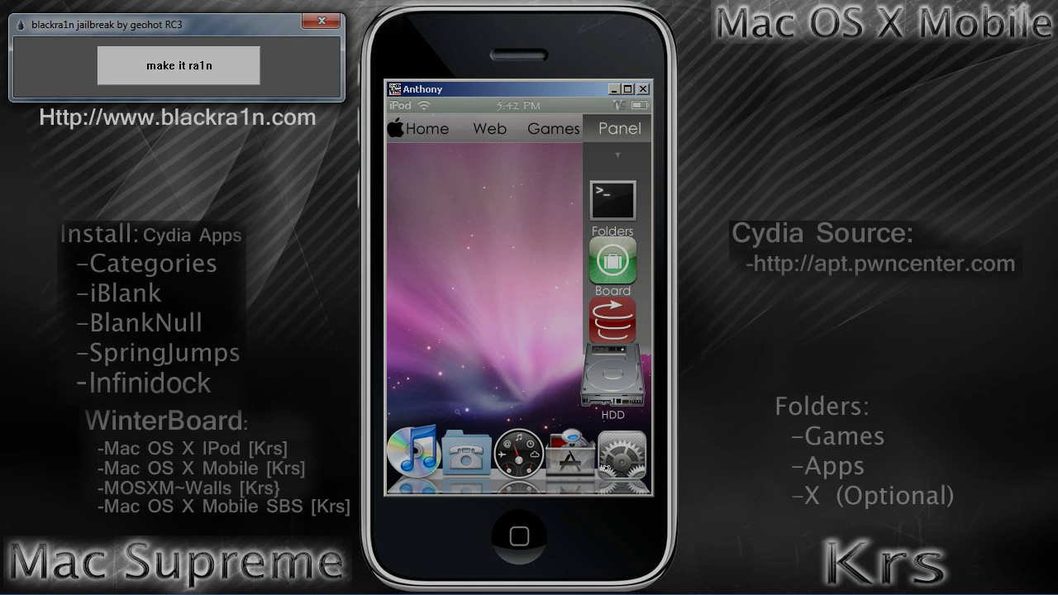
Step: Install Cydia through blackra1n in the Apps folder, then launch Cydia from the Media window
left_click(571, 449)
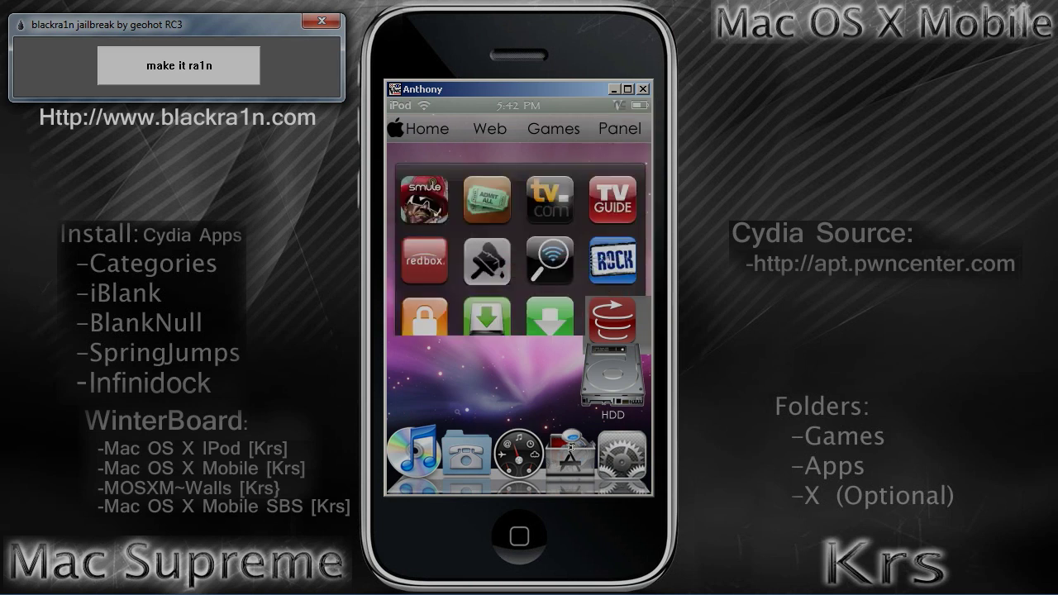
left_click(550, 380)
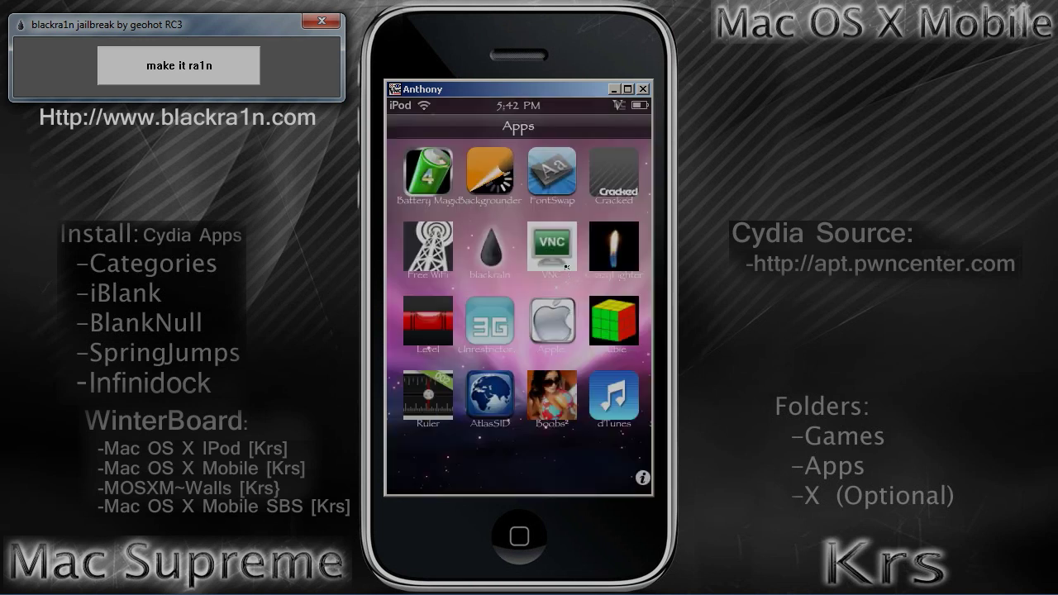
left_click(492, 250)
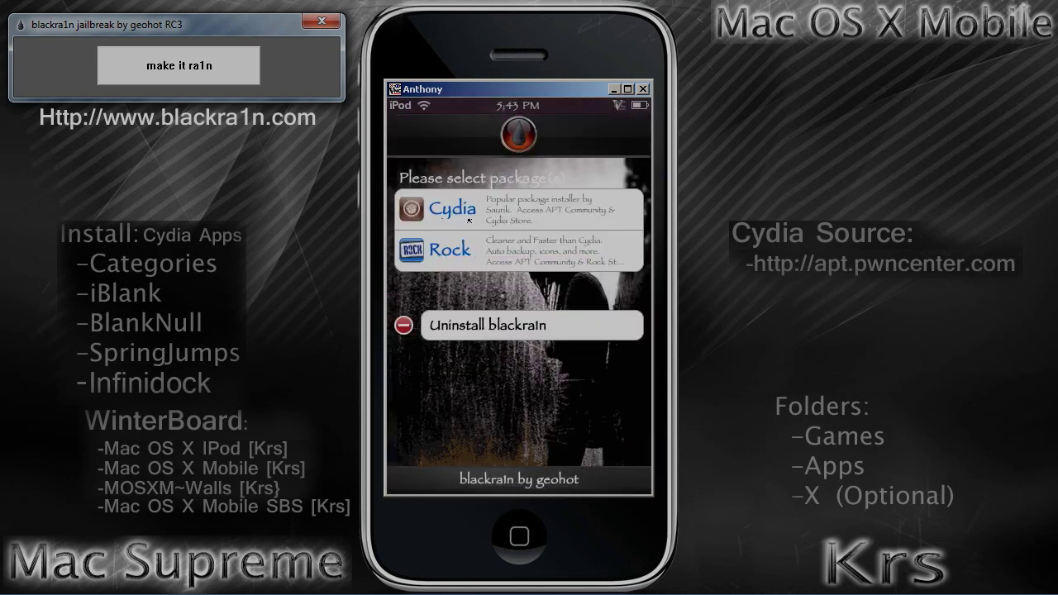
left_click(462, 211)
left_click(626, 140)
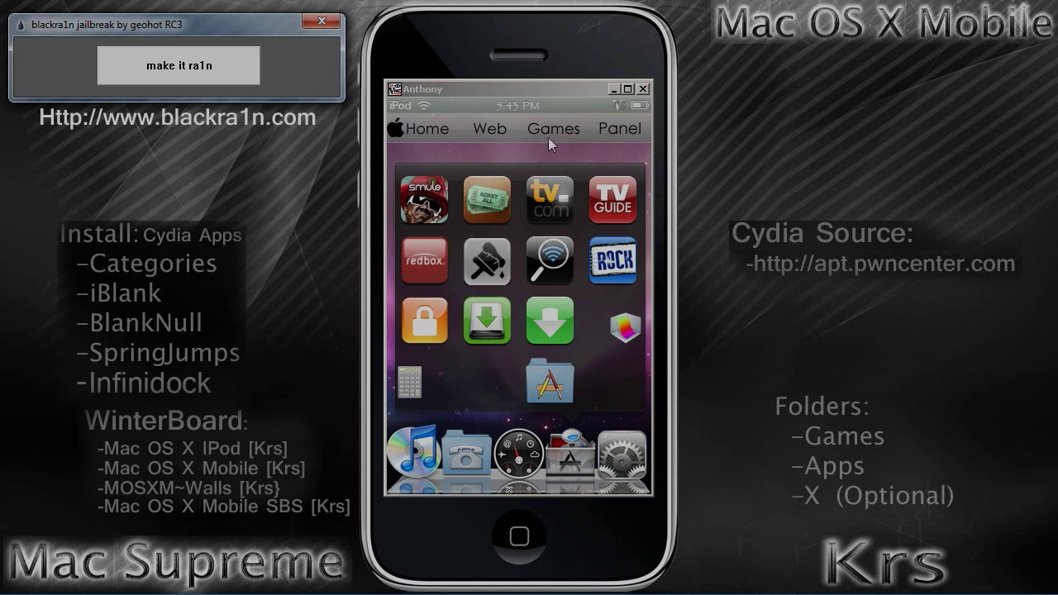
left_click(409, 451)
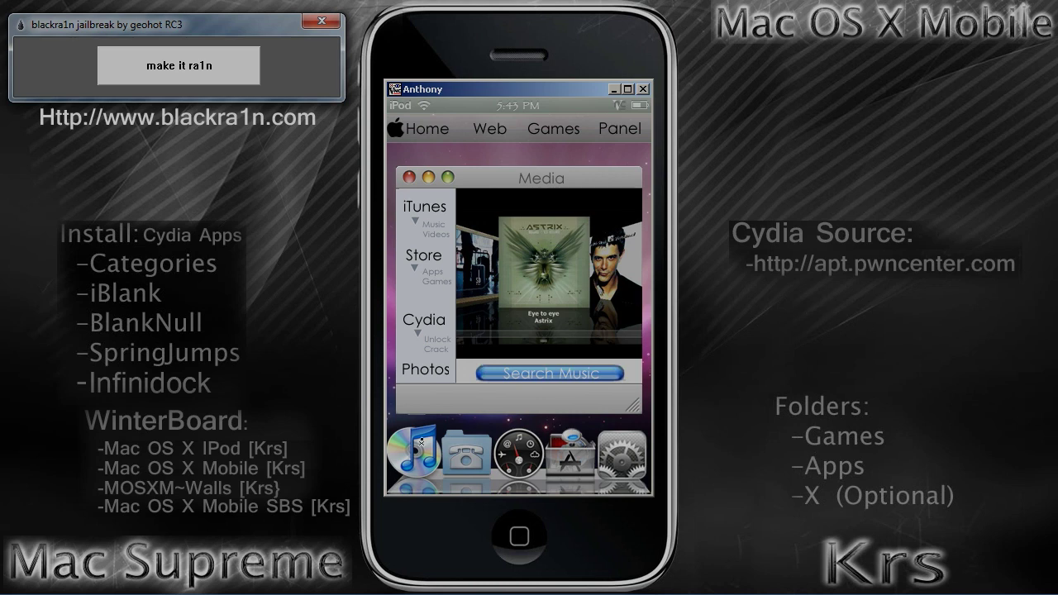
left_click(423, 324)
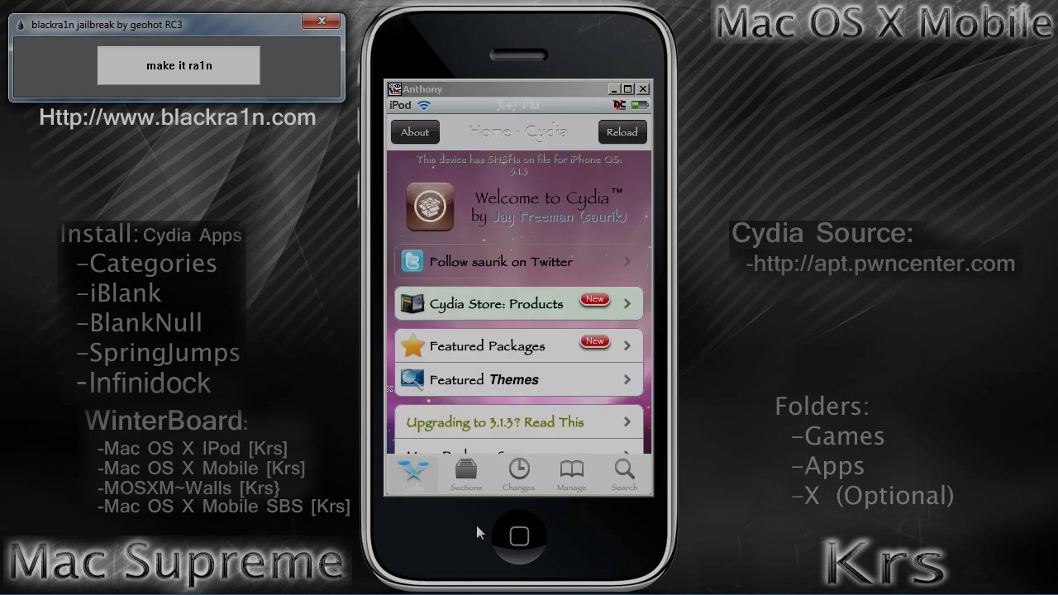
Step: Open Cydia's Manage > Sources list in edit mode, showing The PwnCenter Repository
left_click(576, 470)
left_click(577, 470)
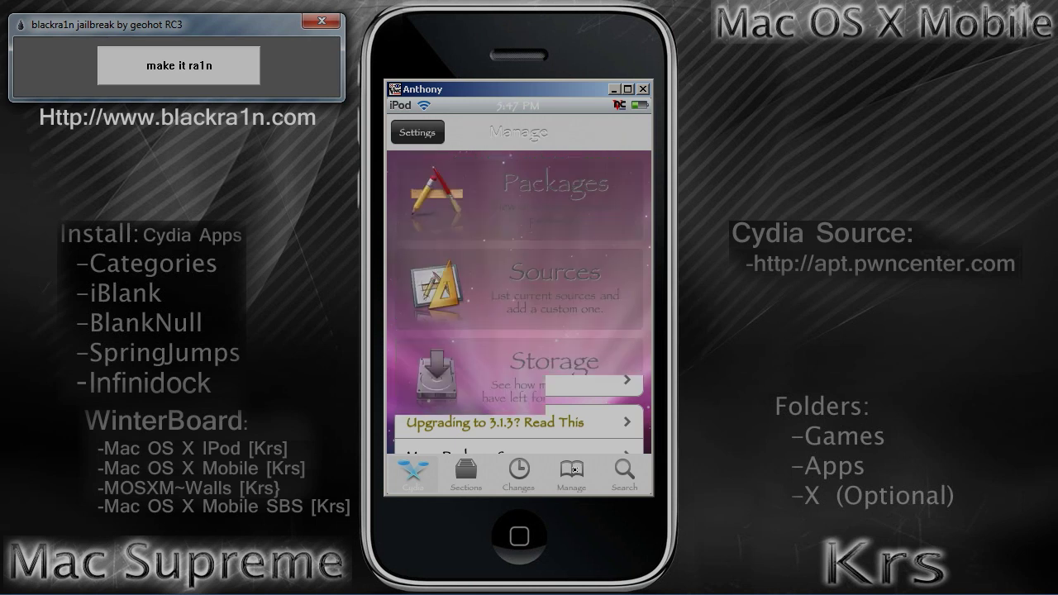
left_click(527, 279)
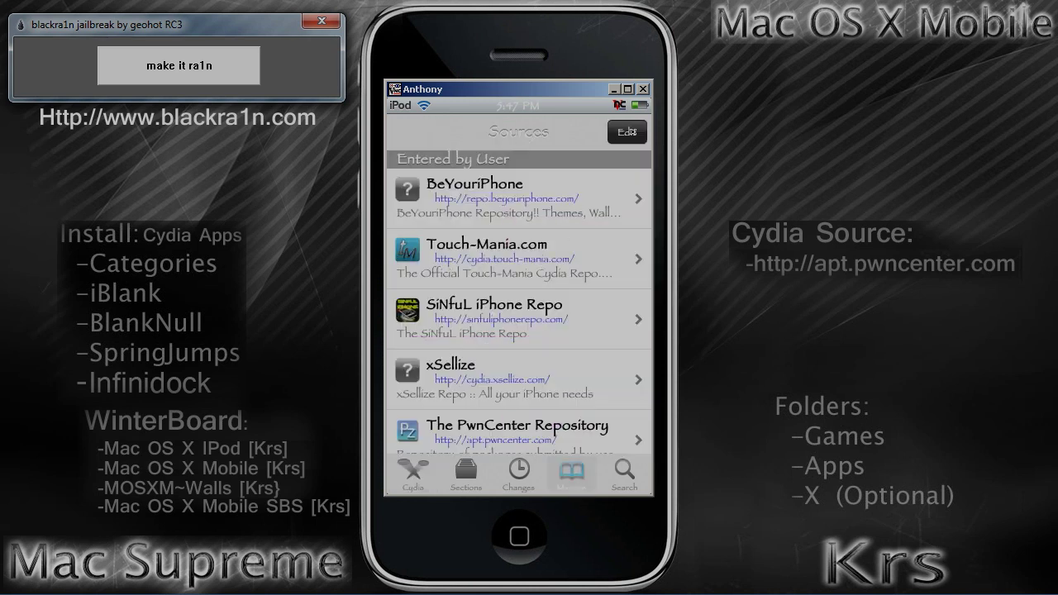
left_click(628, 131)
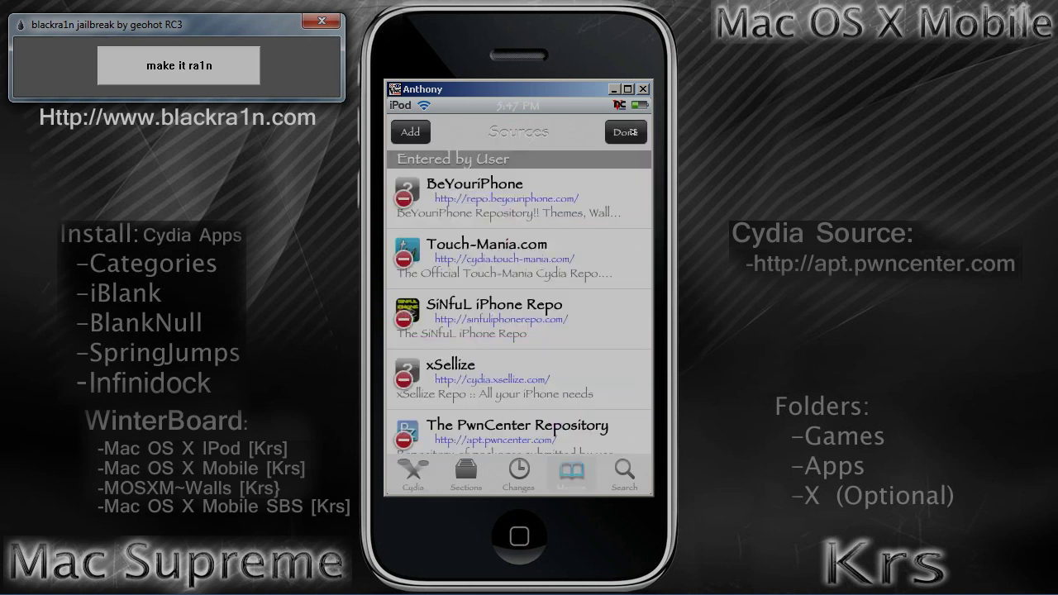
Step: Open the add-source URL dialog and cancel it without adding a source
left_click(413, 132)
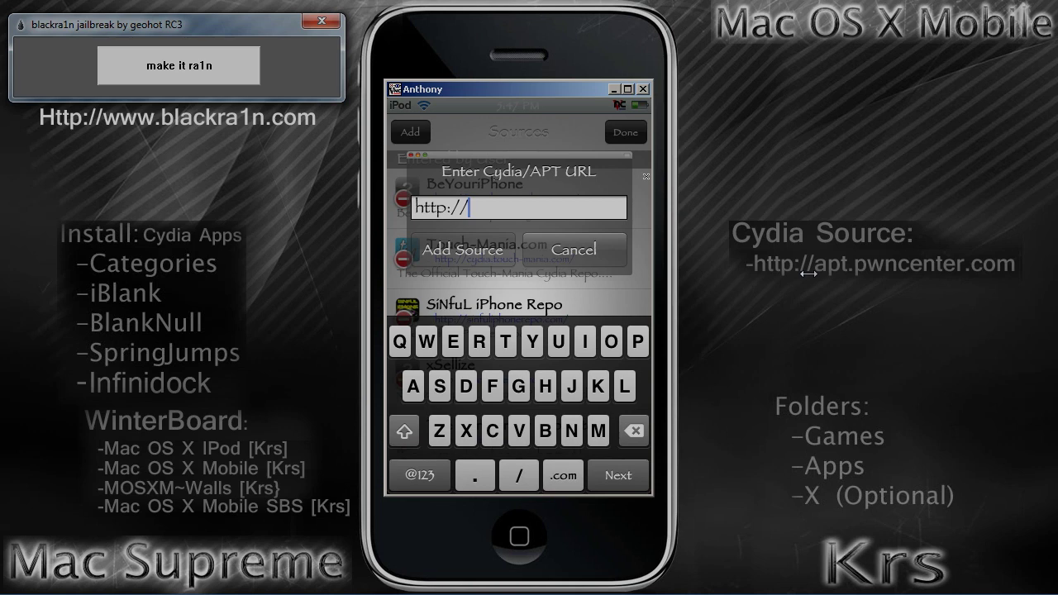
left_click(574, 250)
left_click(413, 132)
left_click(592, 250)
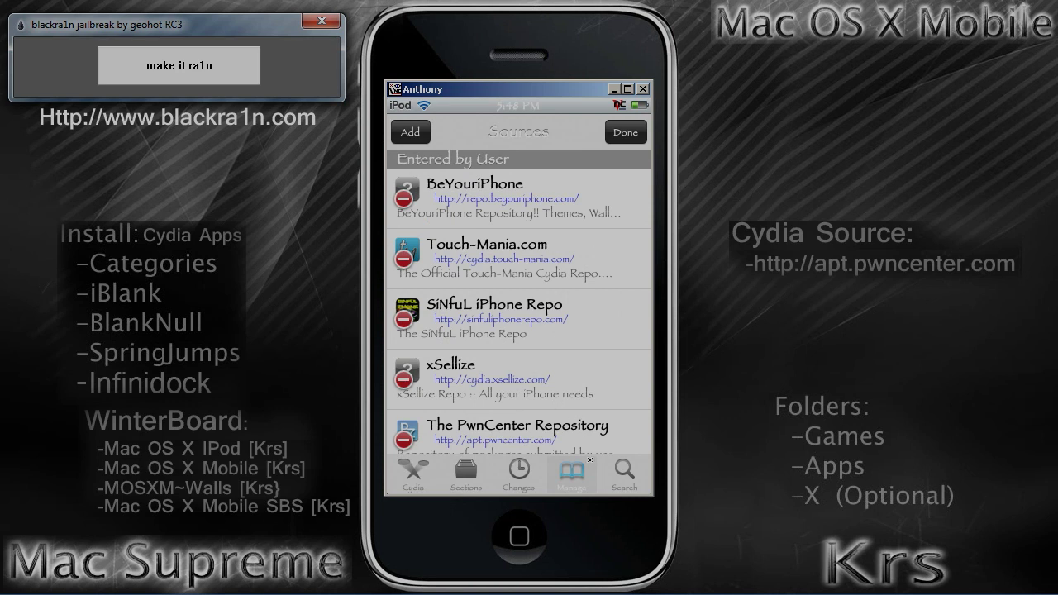
Step: Search Cydia packages for "all s" to find results such as All Sources
left_click(625, 473)
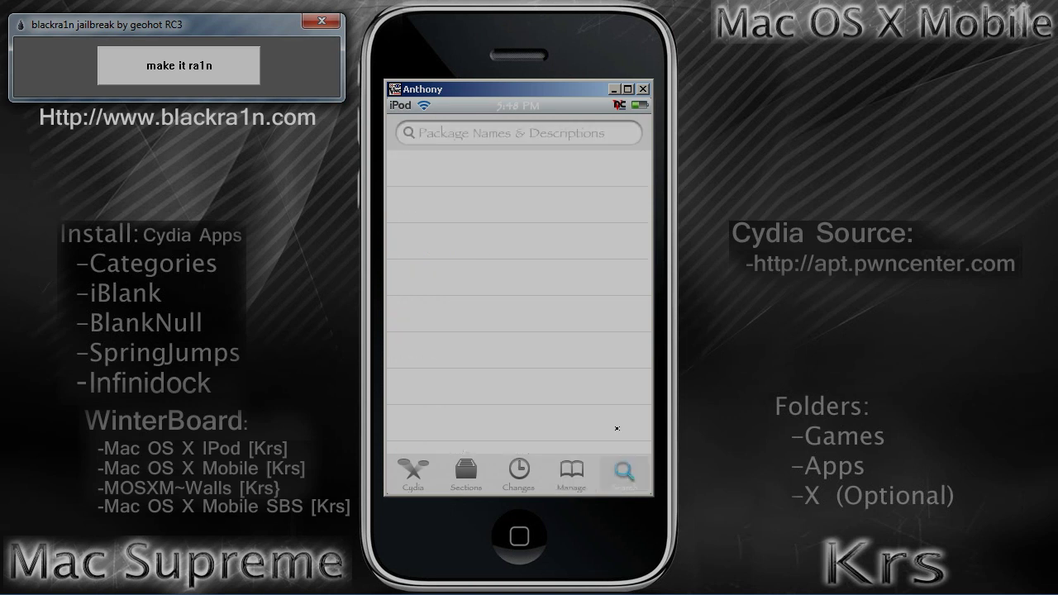
left_click(543, 134)
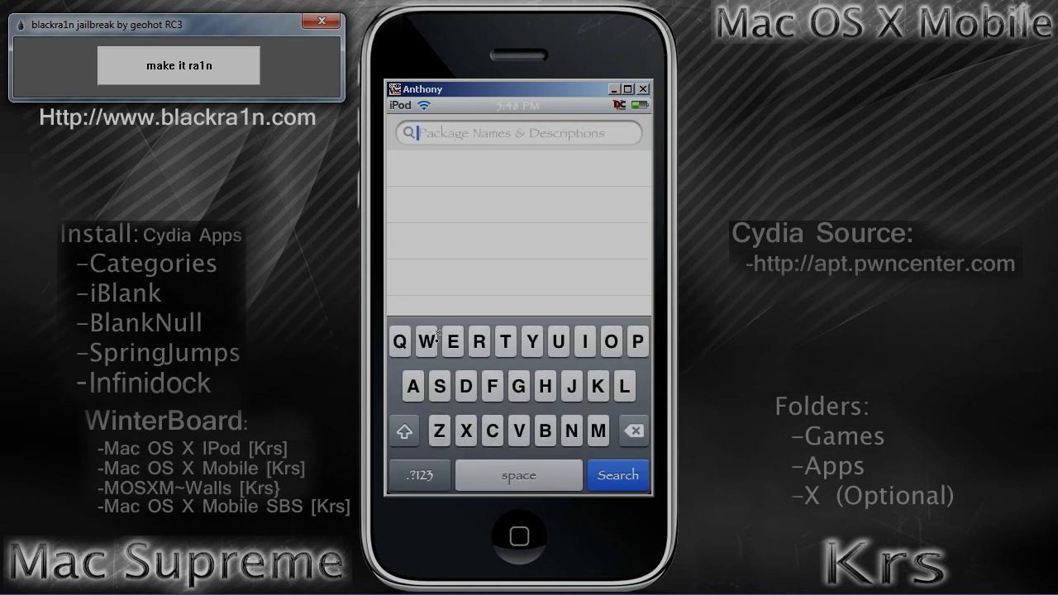
left_click(412, 386)
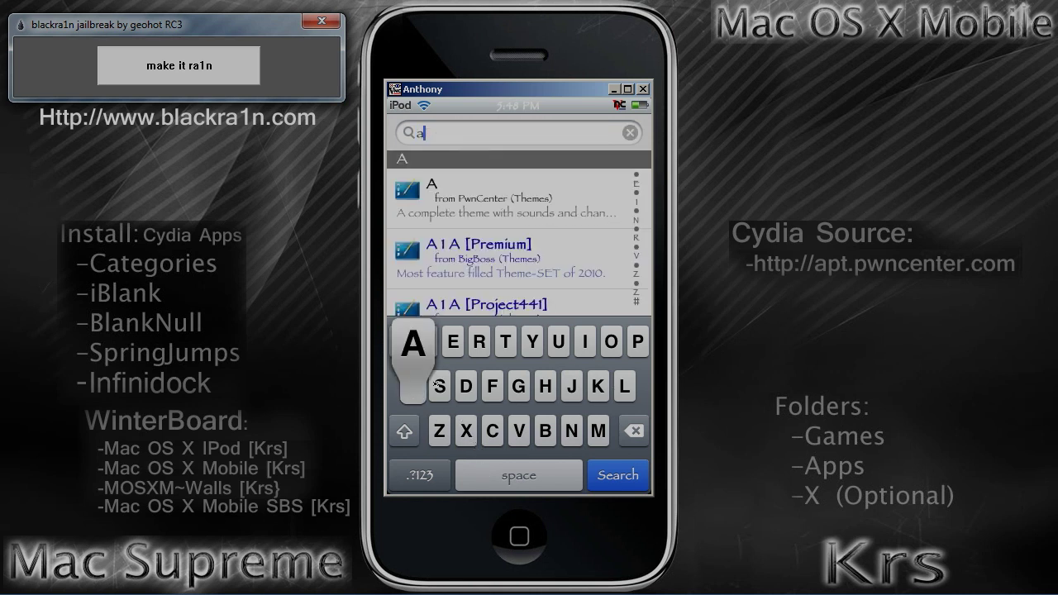
type("ll s")
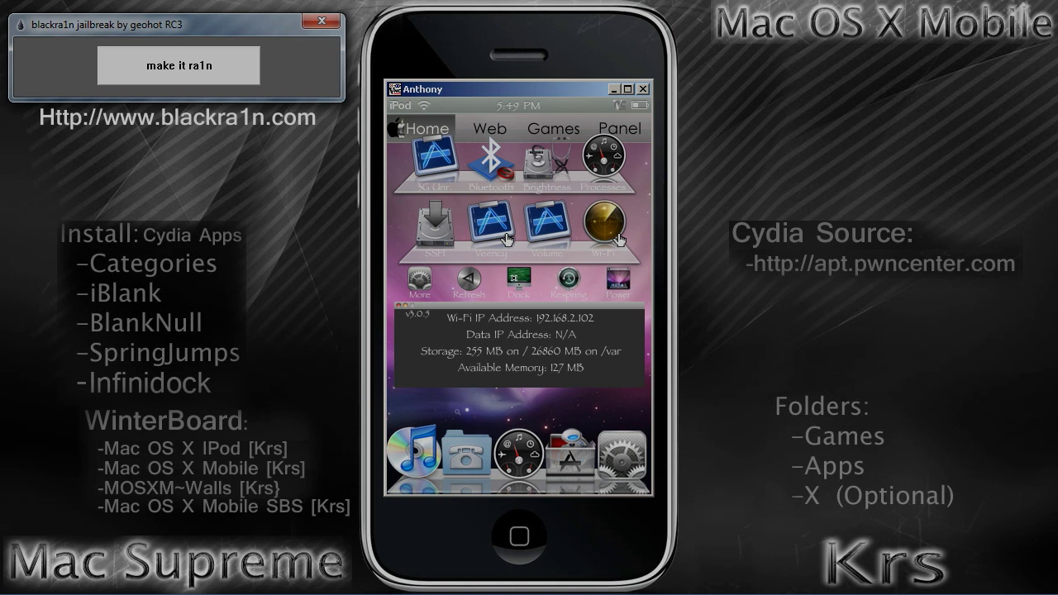
Step: Dismiss the settings toggles panel to reach the Categories app screen
left_click(518, 278)
left_click(422, 128)
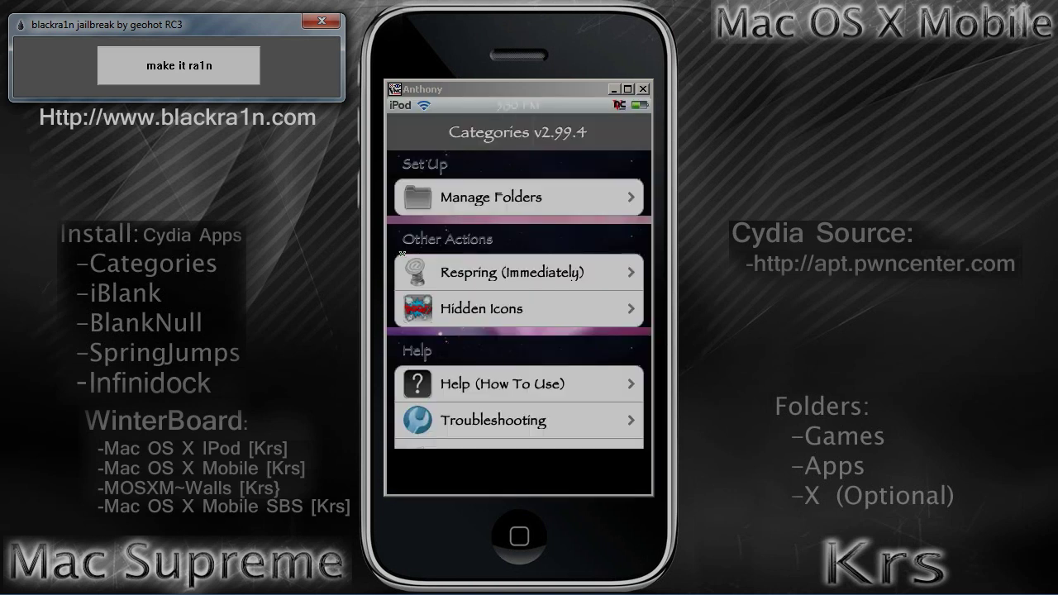
Step: In Manage Folders, cancel a new folder and leave edit mode showing Apps (28), Games (22), X (3)
left_click(519, 205)
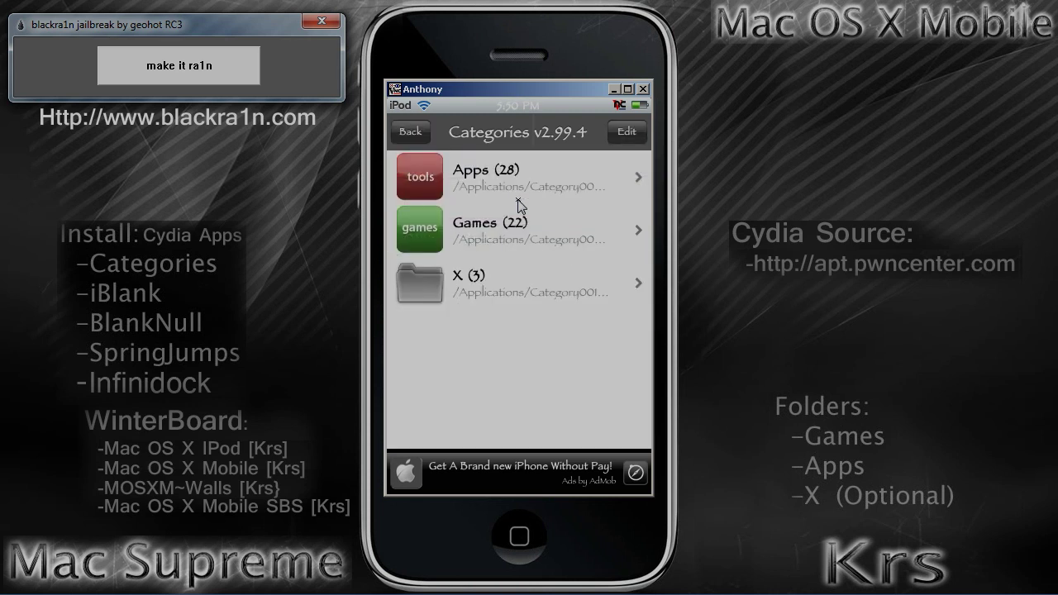
left_click(628, 133)
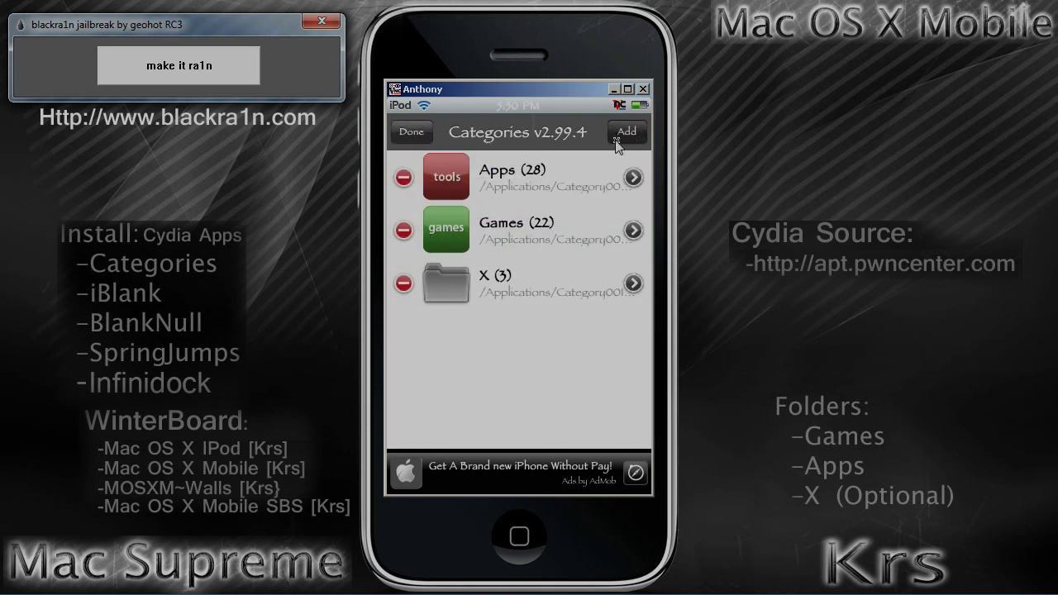
left_click(626, 133)
left_click(478, 220)
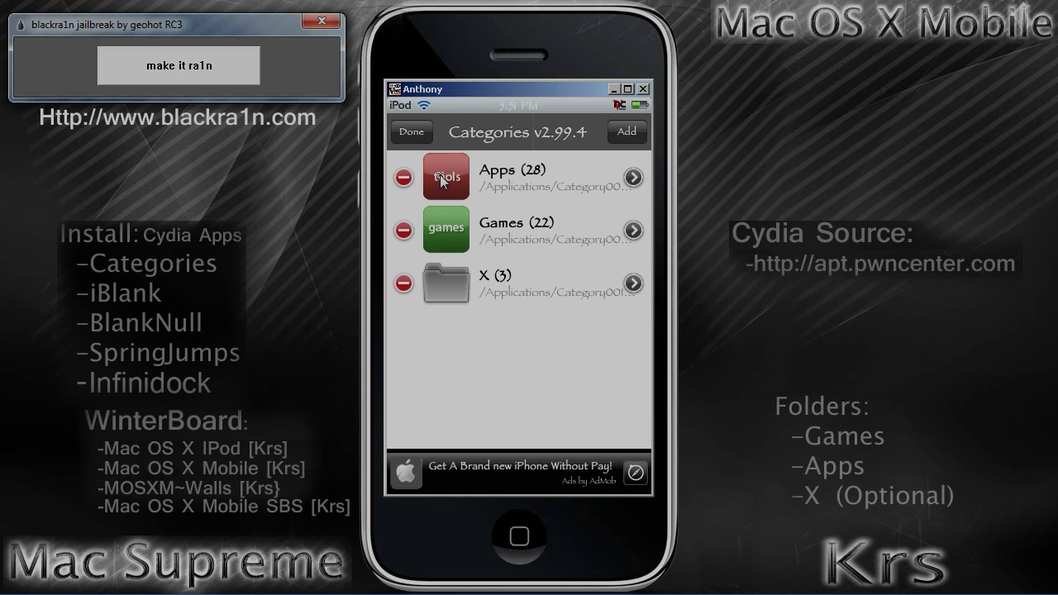
left_click(416, 133)
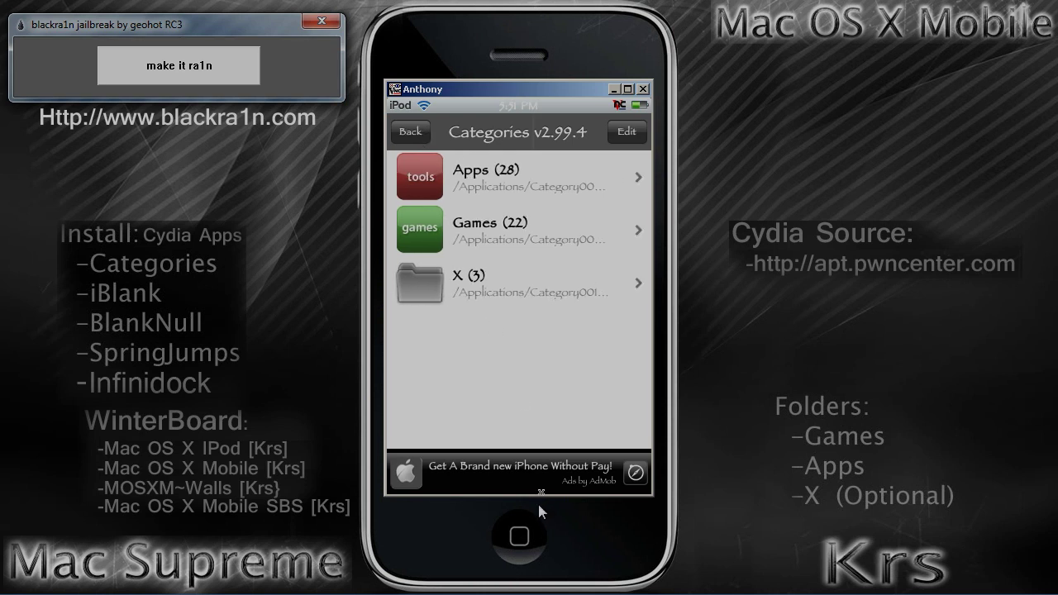
Step: Go Home and uncheck the Mac OS X Mobile [Krs] 3.5 and MOSXM-Walls [Krs] themes
key("Home")
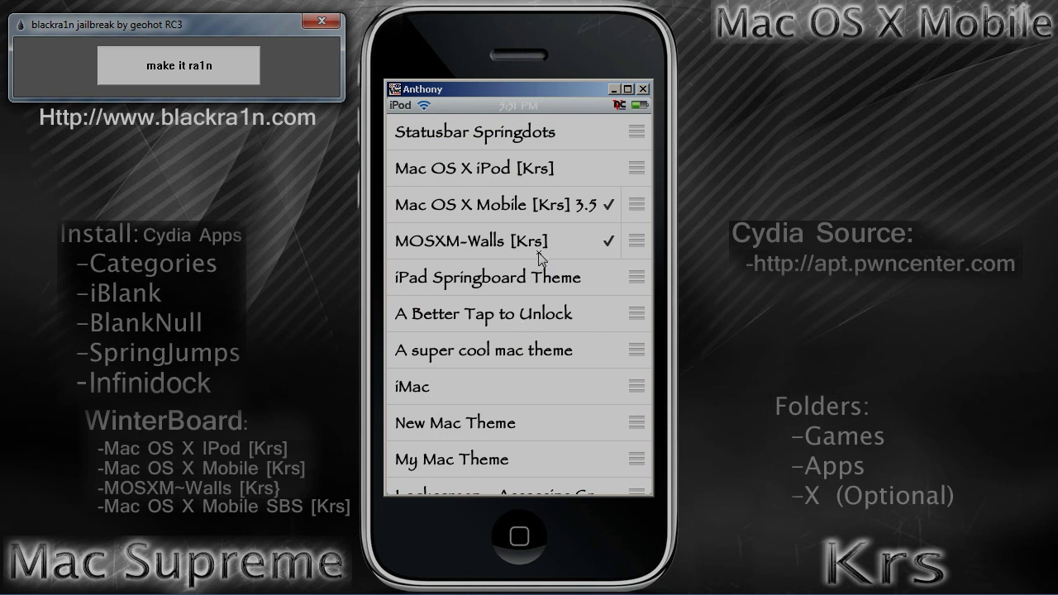
left_click(578, 213)
left_click(578, 244)
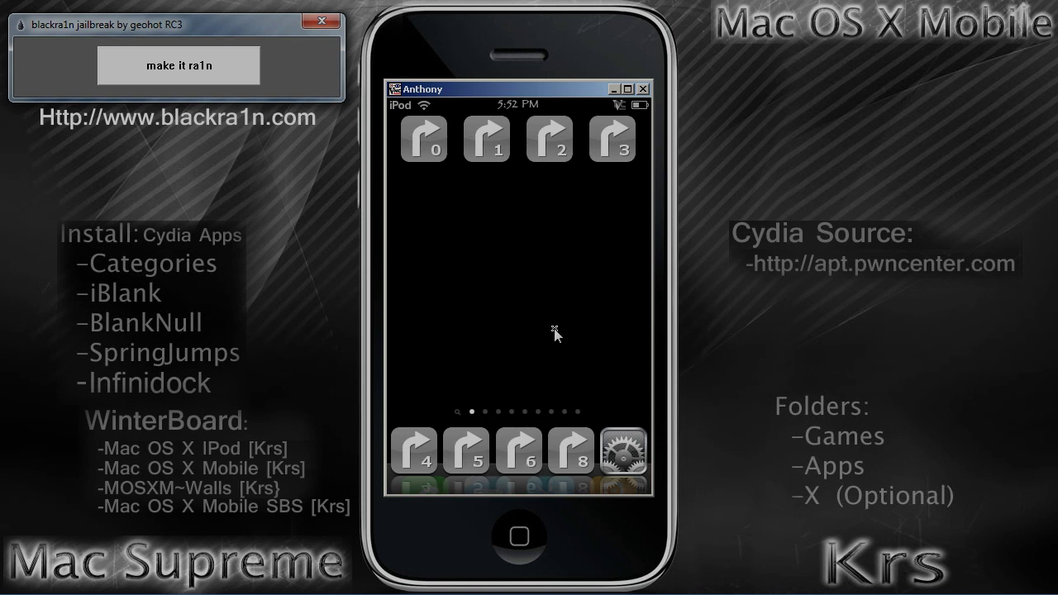
Step: Swipe to page 2, back to page 1, then to the Skyworks and Brunswick Bowling page
left_click_drag(554, 331, 463, 326)
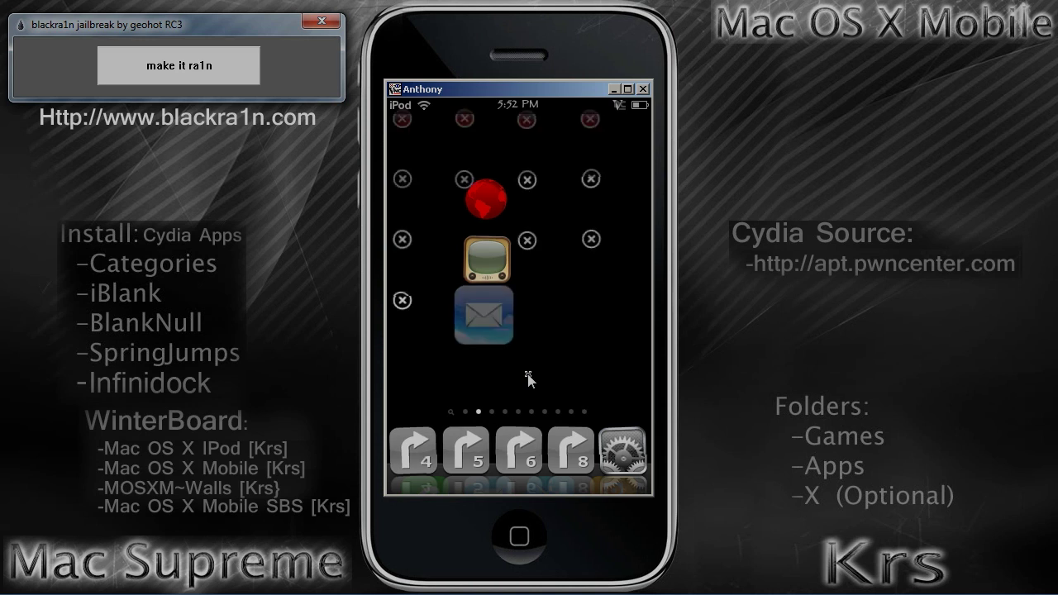
left_click_drag(480, 378, 602, 372)
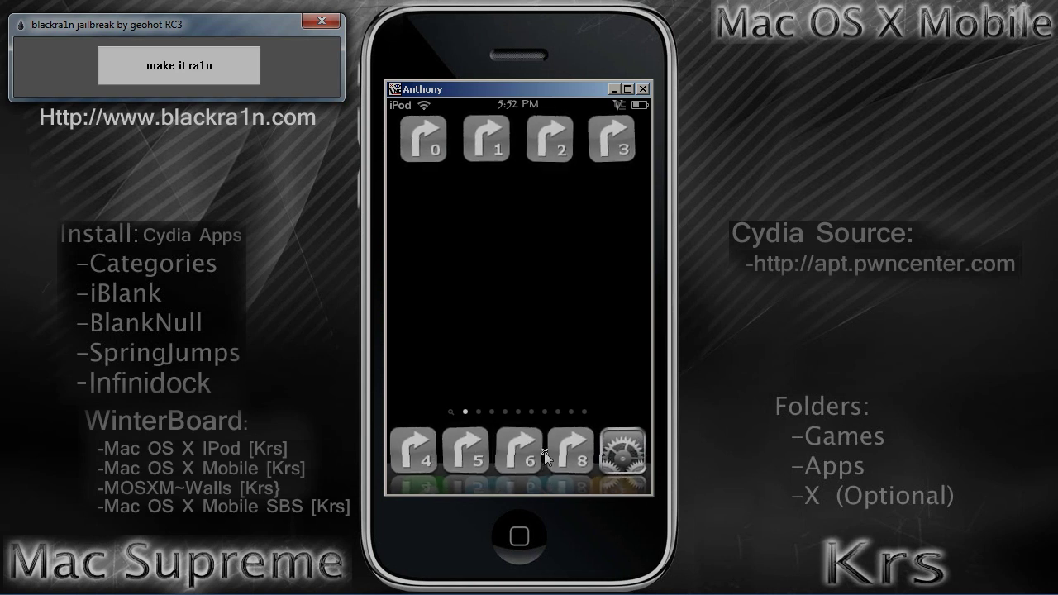
left_click_drag(601, 260, 472, 315)
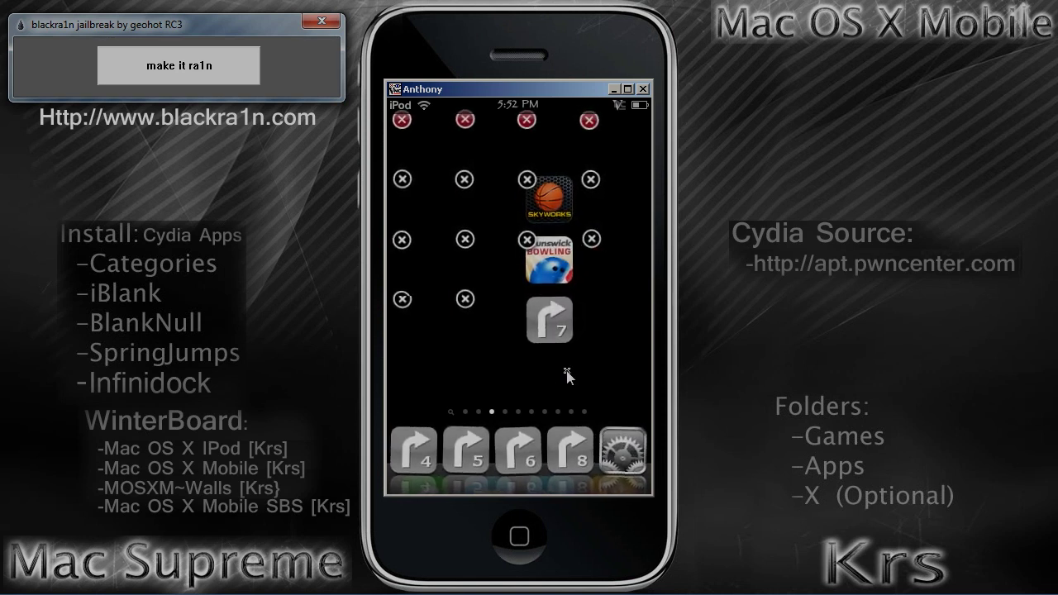
Step: Swipe forward past the TXT/Maps and Calendar/Weather pages to the games-folder page
left_click_drag(568, 377, 480, 373)
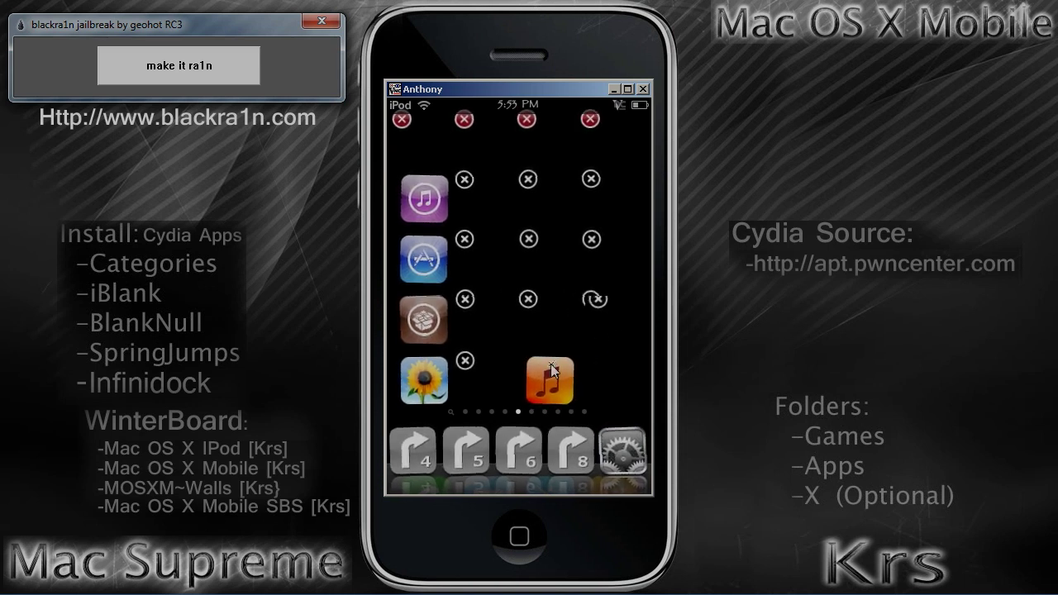
left_click_drag(572, 351, 496, 351)
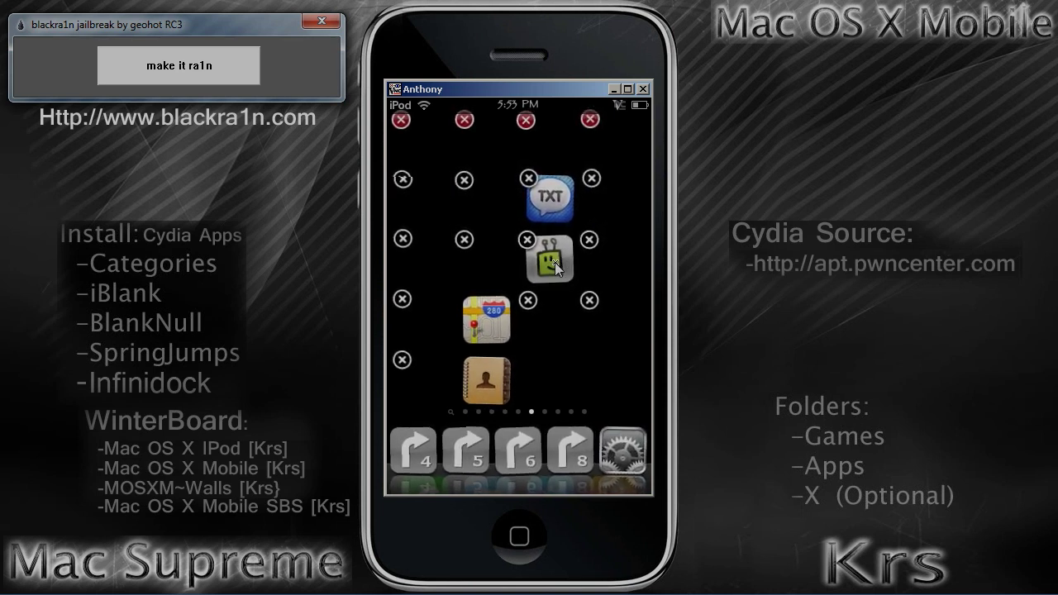
left_click_drag(545, 291, 561, 366)
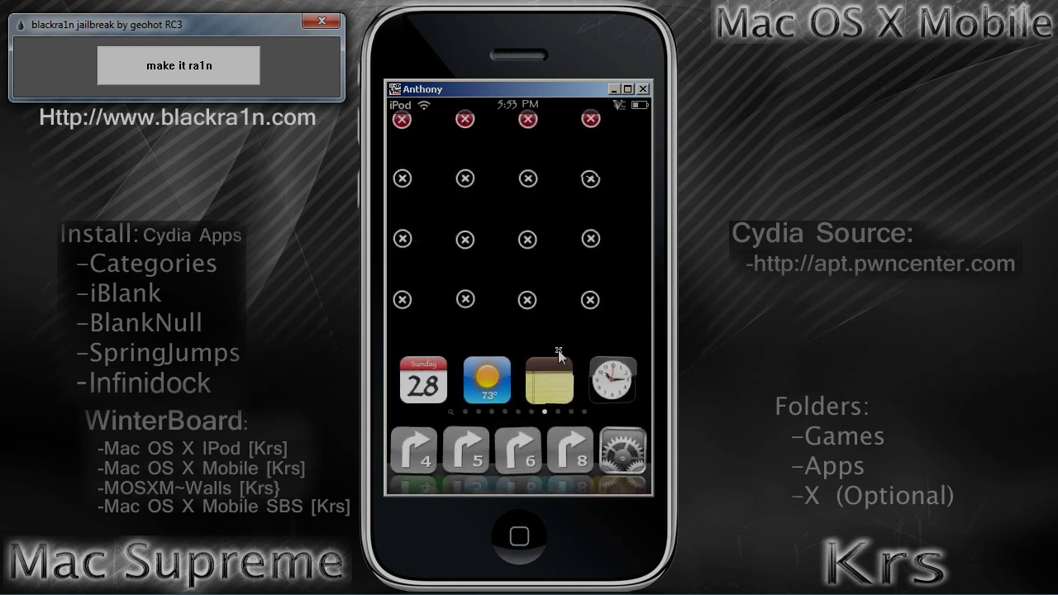
left_click_drag(479, 346, 425, 343)
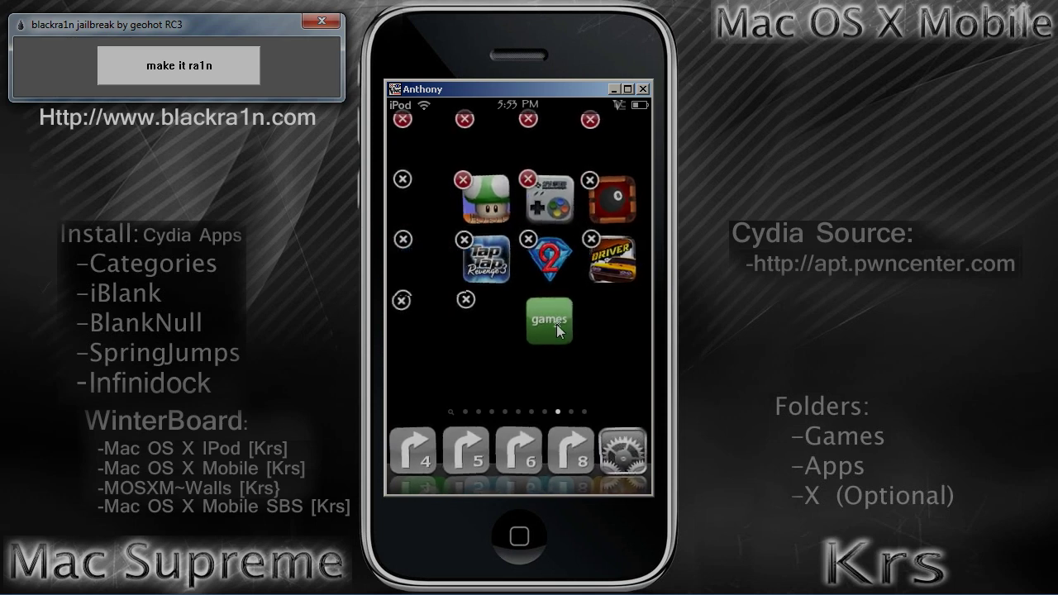
Step: Page past the tools folder page to the themed Home page with its Home, Web, Games, Apps bar
left_click_drag(545, 348, 504, 348)
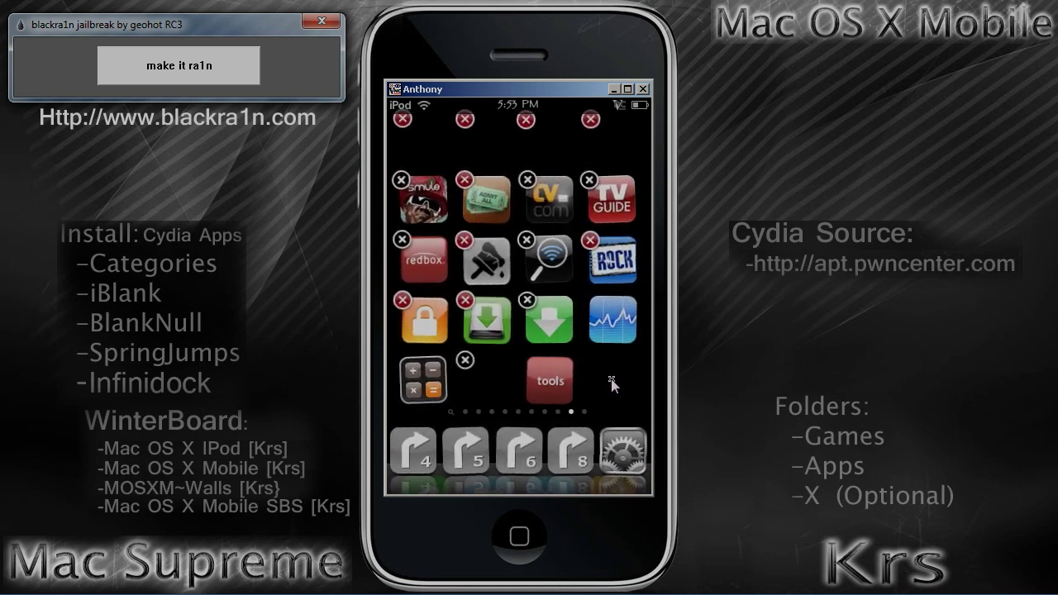
left_click_drag(600, 380, 492, 405)
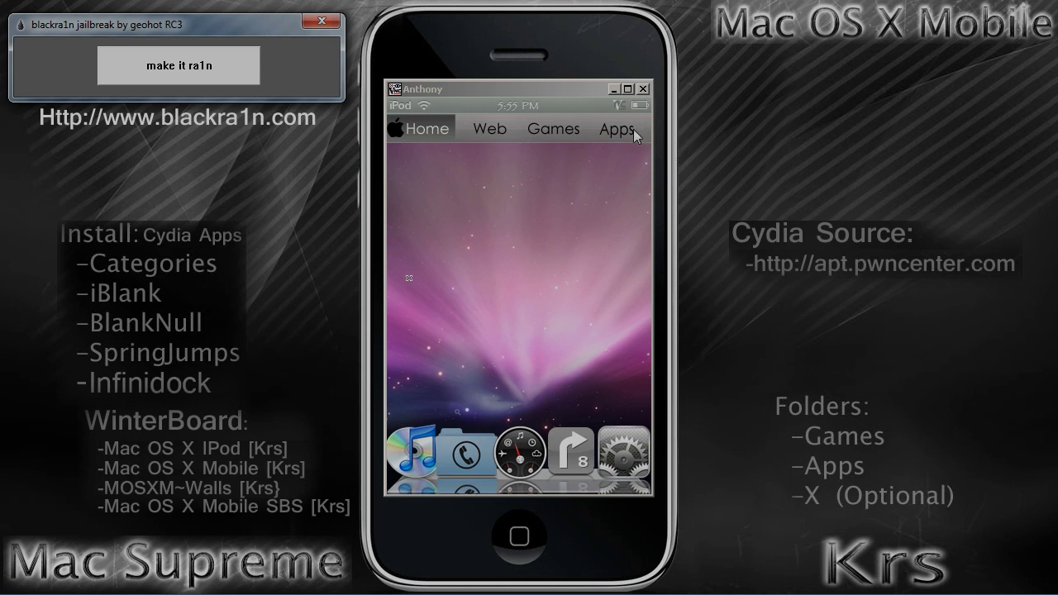
Step: Jump to the Macciti apps page via the SpringJumps dock icon, leaving a Home, Web, Games, Panel bar
left_click(572, 450)
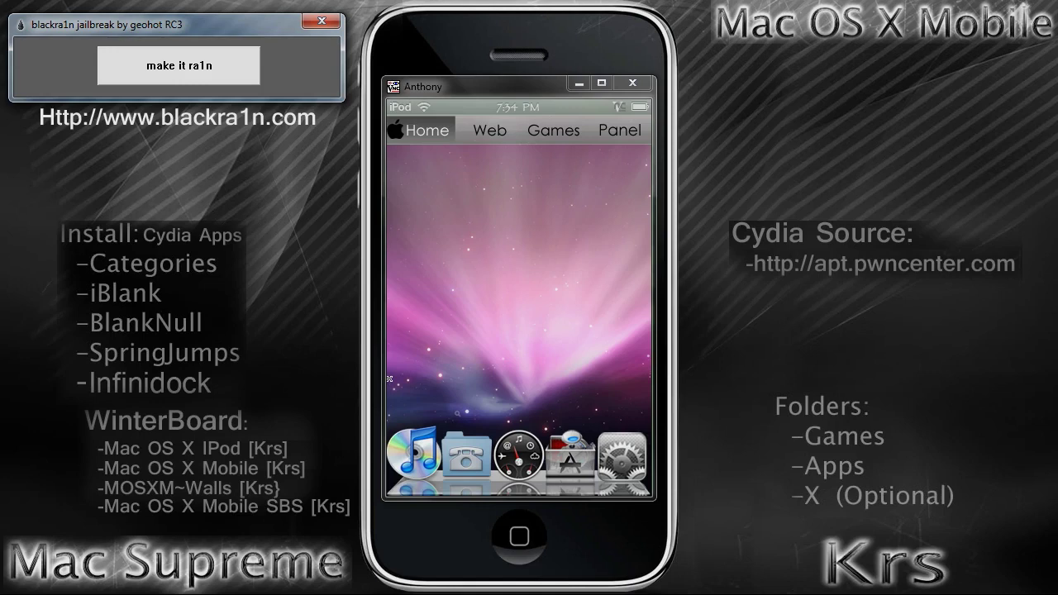
left_click(624, 454)
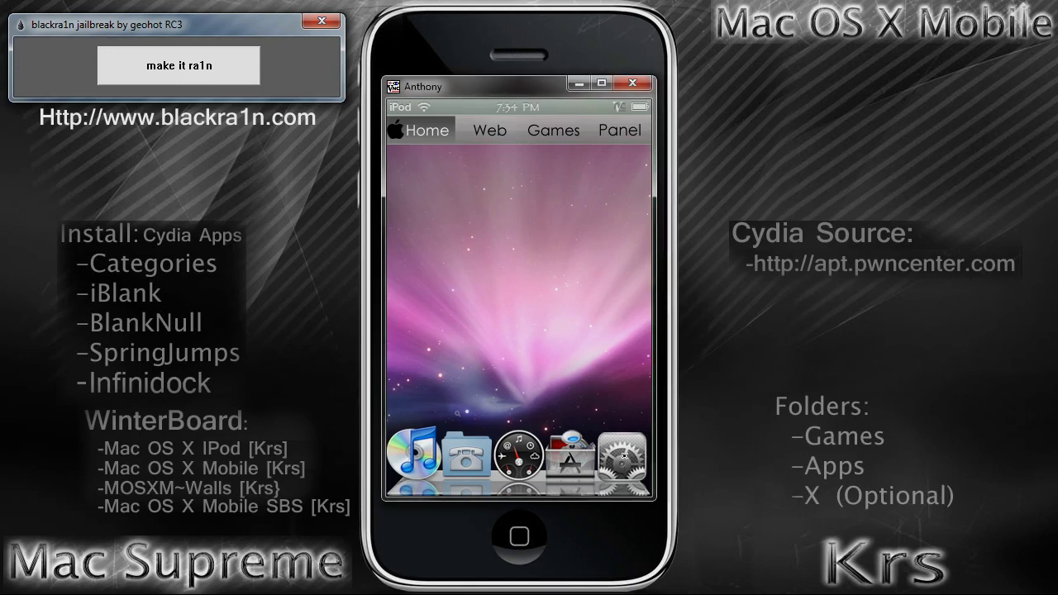
left_click(624, 454)
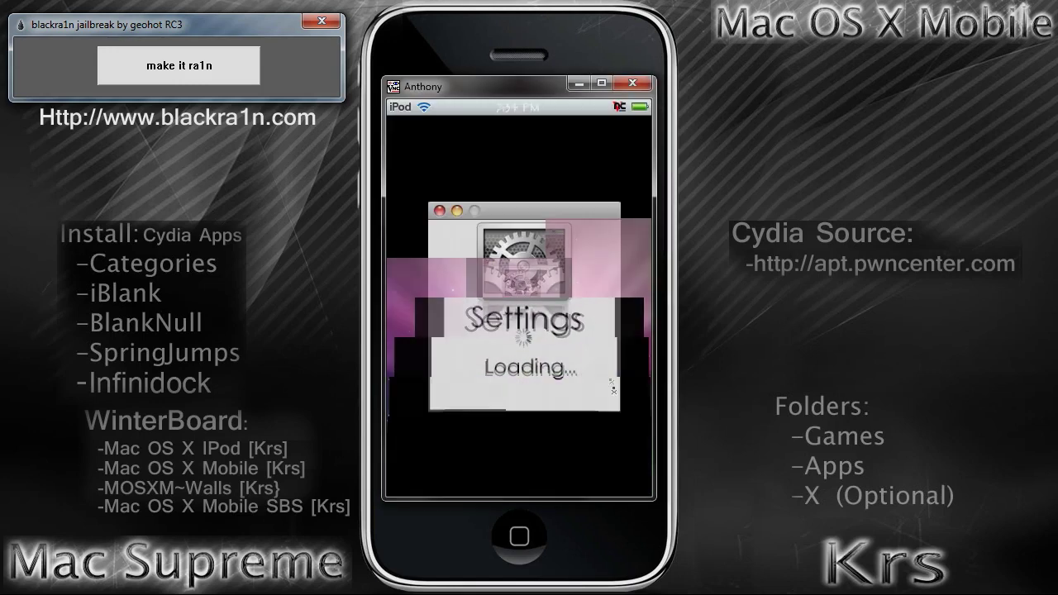
left_click_drag(535, 404, 538, 298)
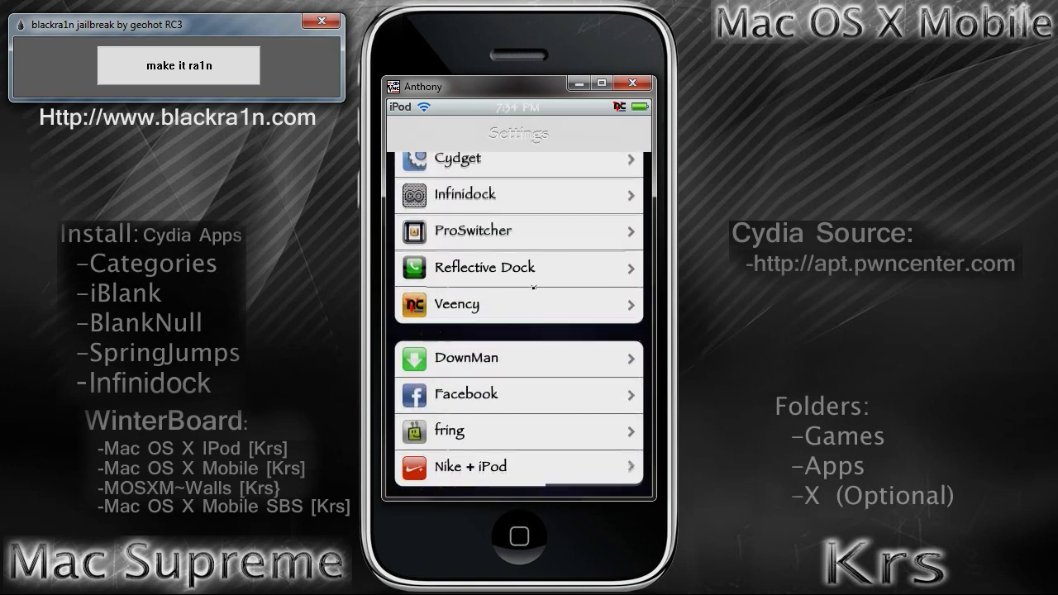
left_click(492, 202)
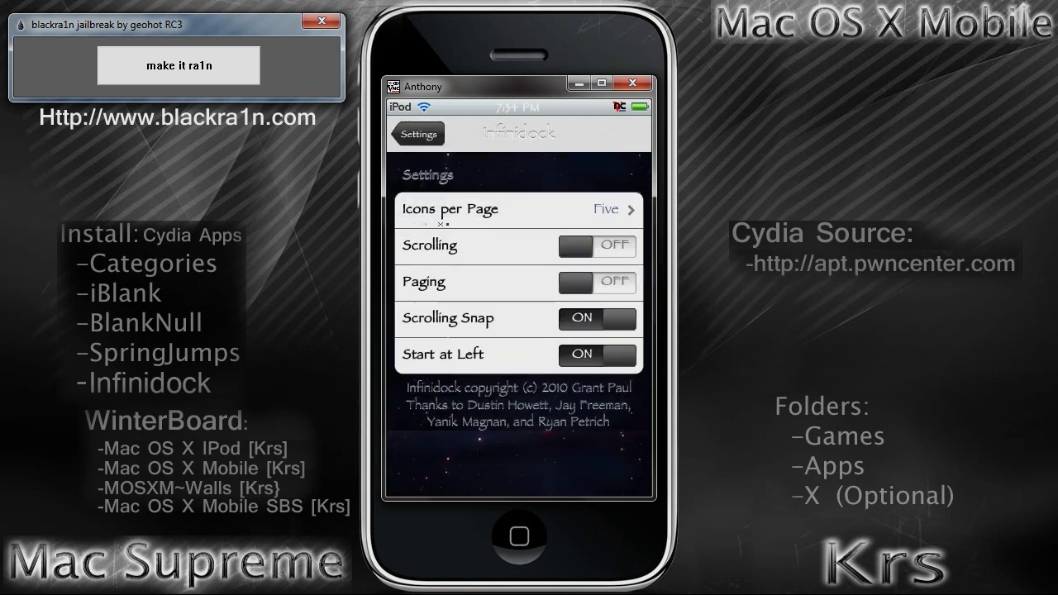
left_click(615, 212)
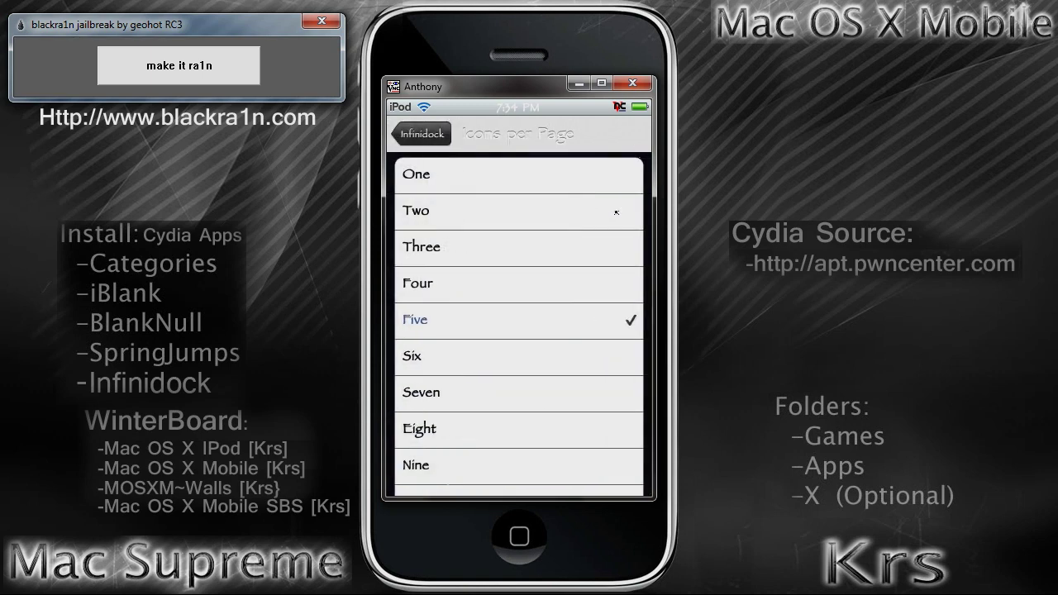
right_click(542, 434)
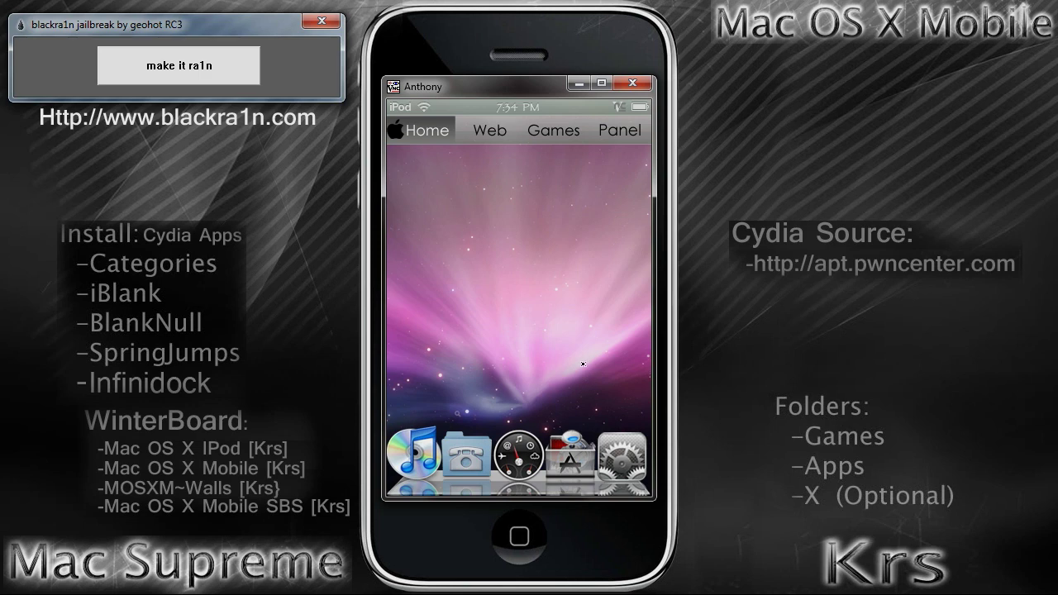
Step: Browse the Games and Panel top-bar pages, then open SpringJumps' General preferences
left_click(553, 131)
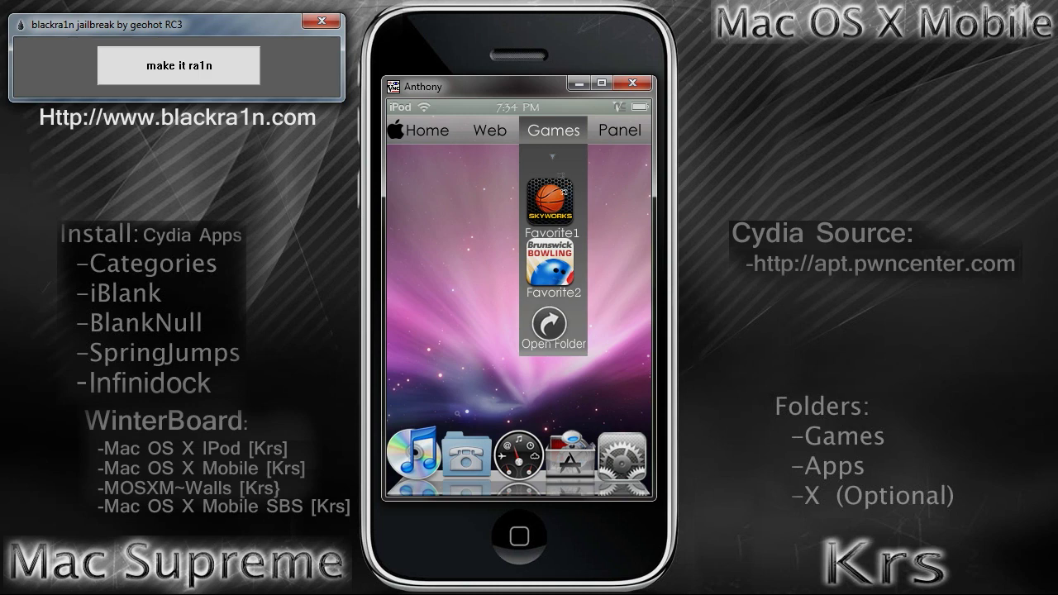
left_click(620, 130)
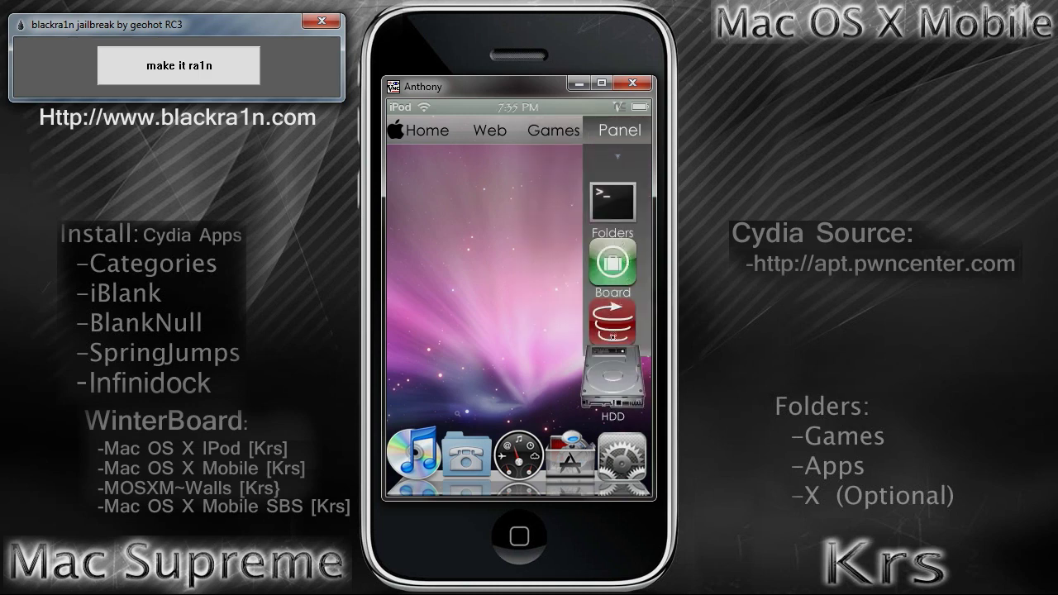
left_click(611, 327)
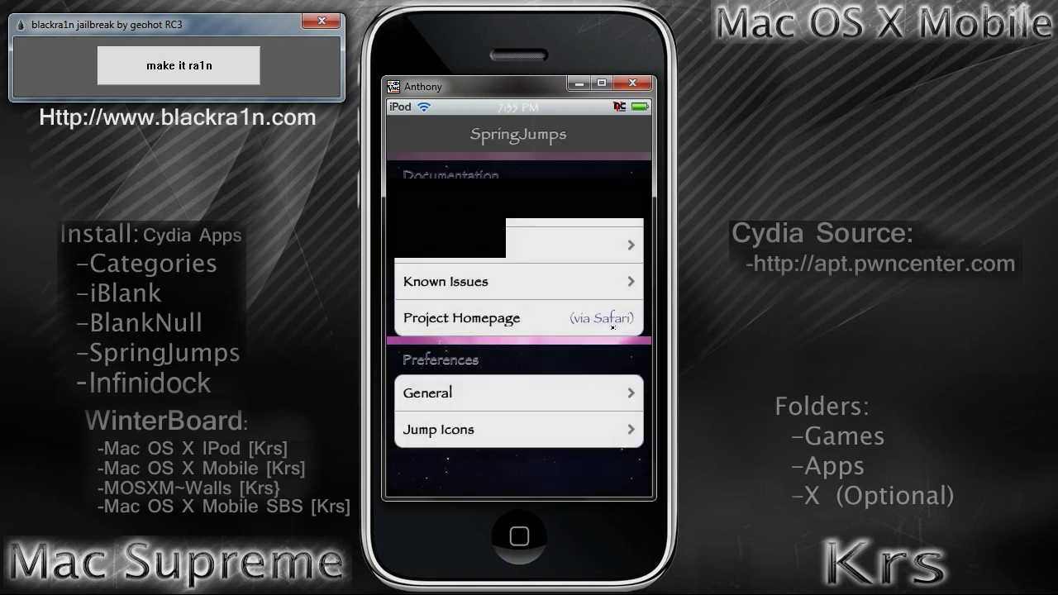
left_click(444, 394)
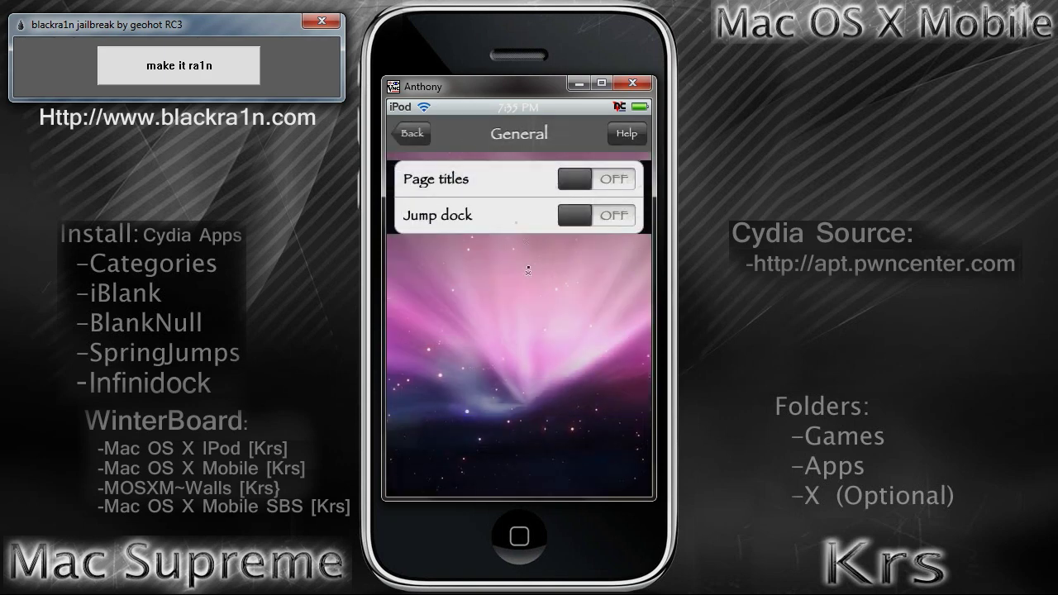